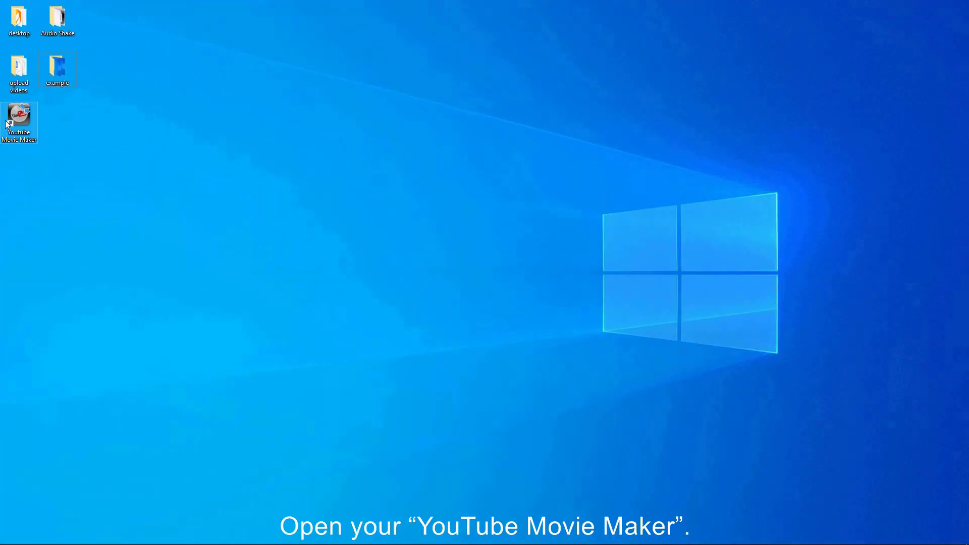
Launch YouTube Movie Maker and open the Upload YouTube Videos workspace maximized
double_click(7, 124)
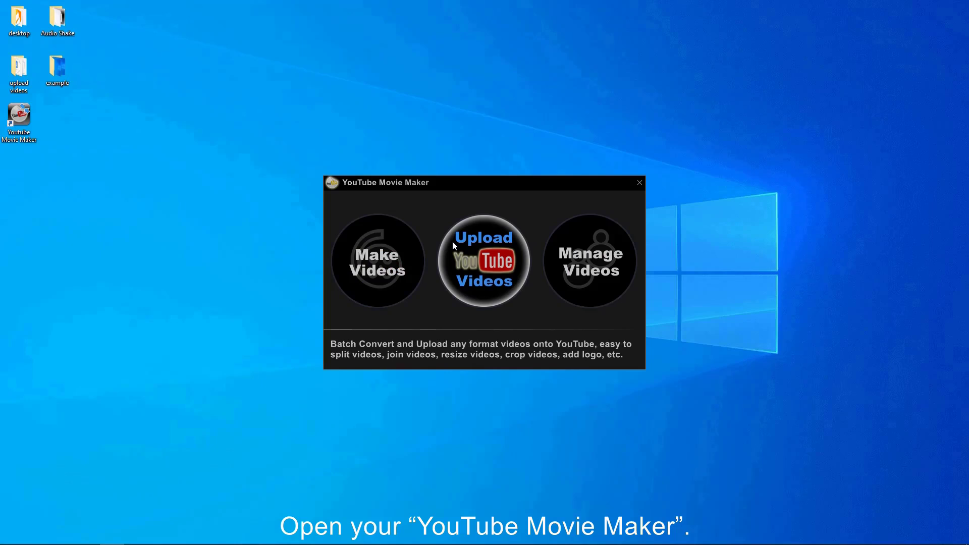
left_click(455, 241)
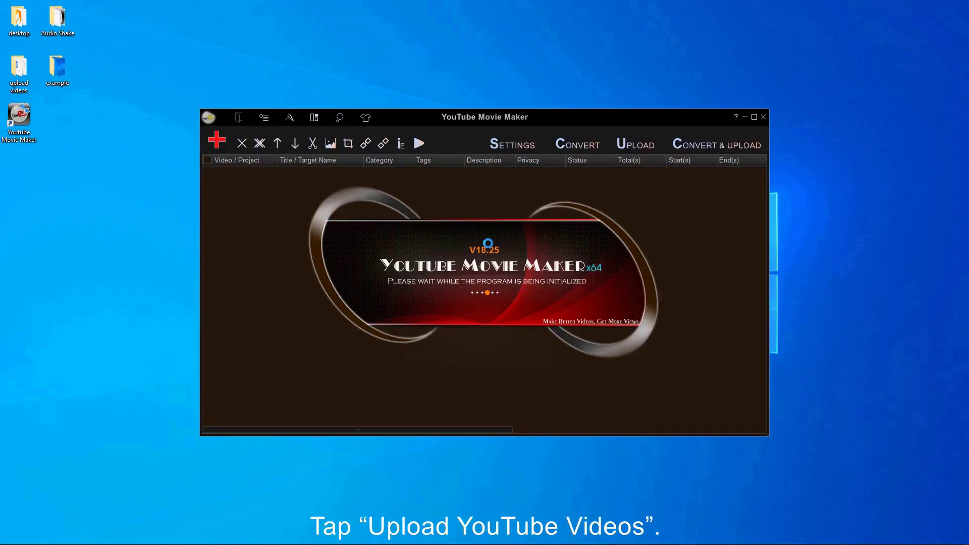
left_click(754, 118)
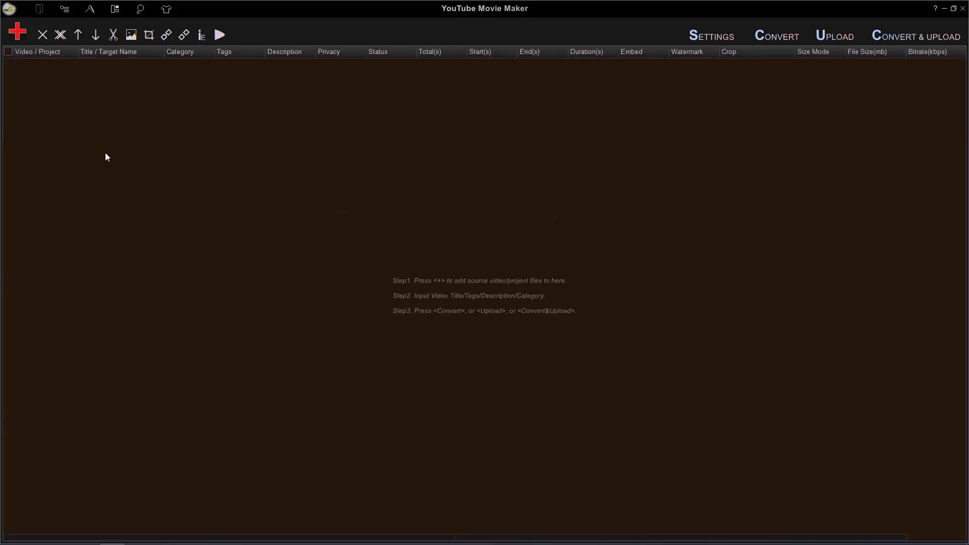
Import Audio Shake, Final, intro, introducation and introduction 1 videos from the example folder
left_click(18, 34)
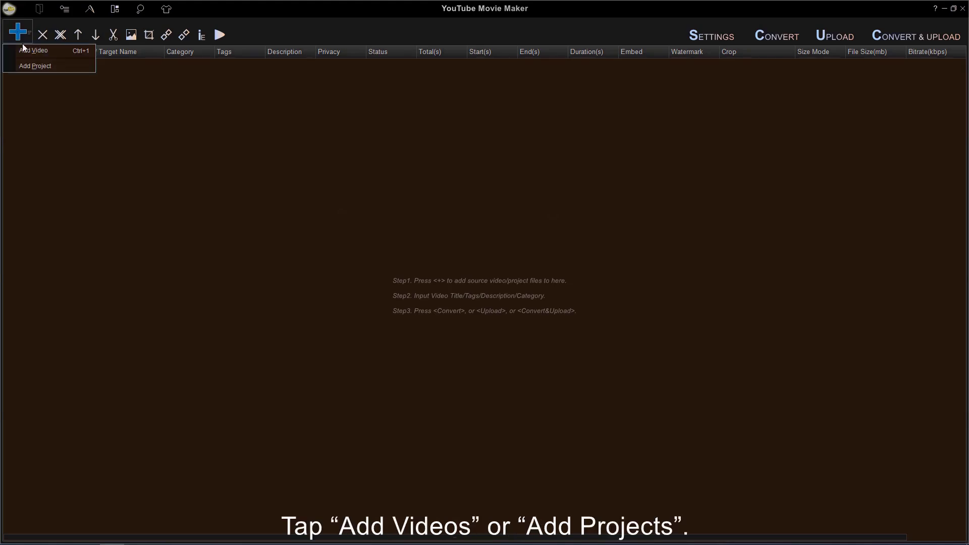
left_click(25, 53)
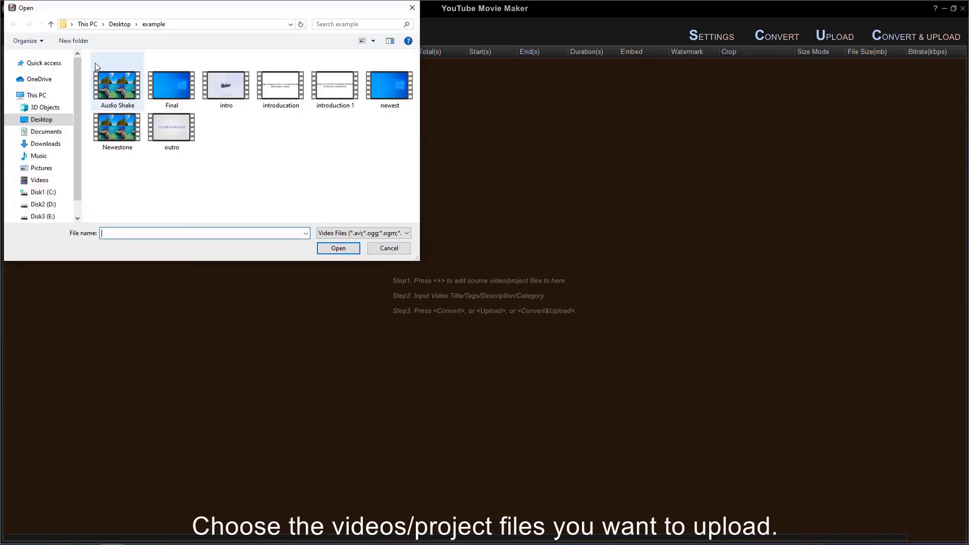
left_click_drag(88, 64, 337, 96)
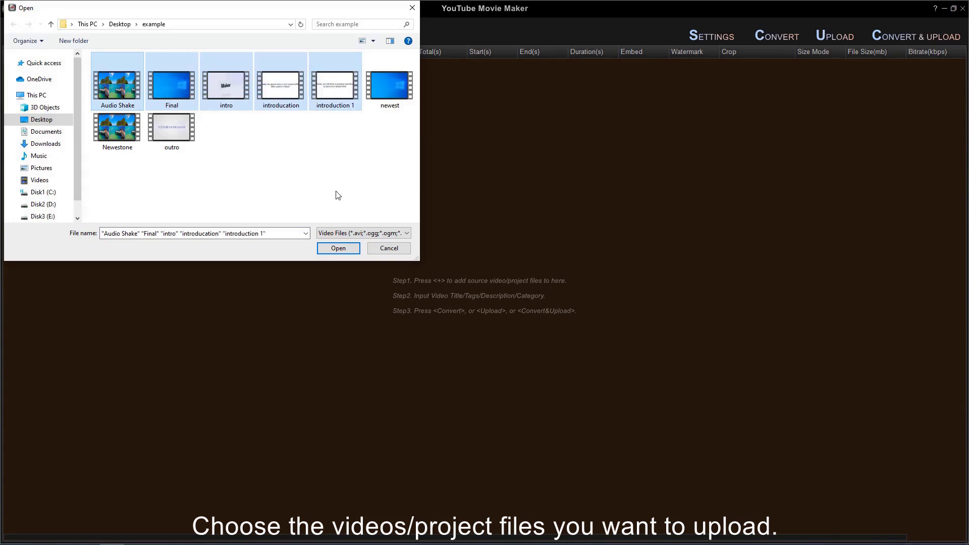
left_click(336, 249)
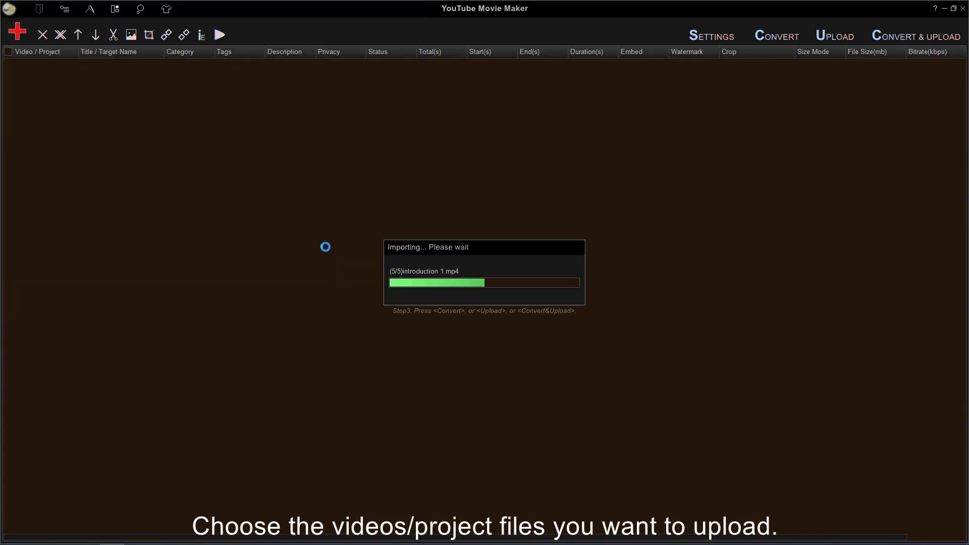
Add projects good day, happy moments, introduction 1, introduction and travel life from the example folder
left_click(19, 34)
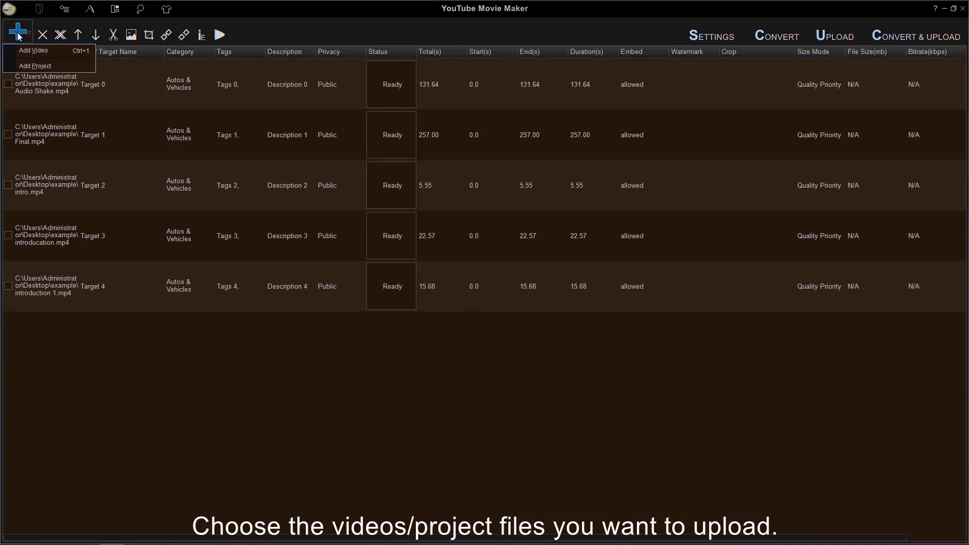
left_click(24, 66)
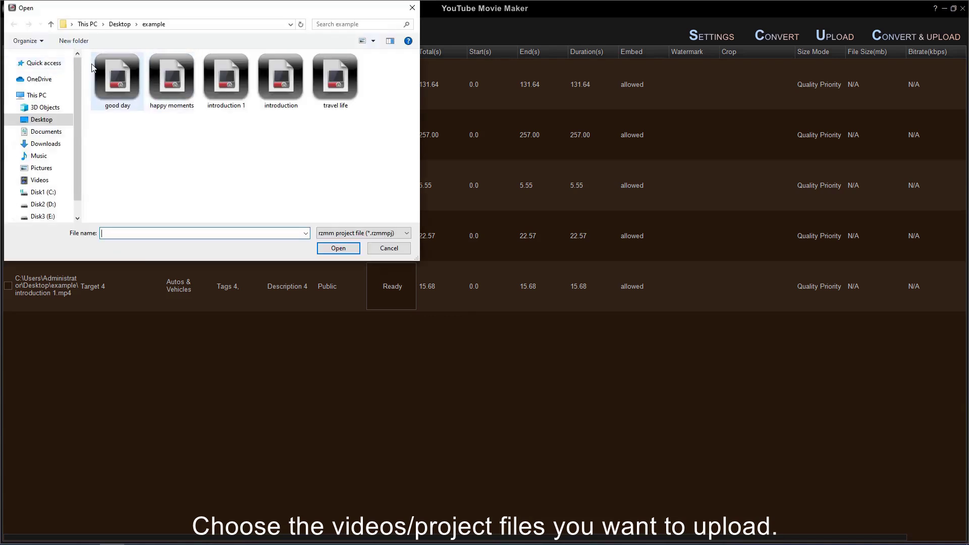
left_click_drag(90, 56, 318, 111)
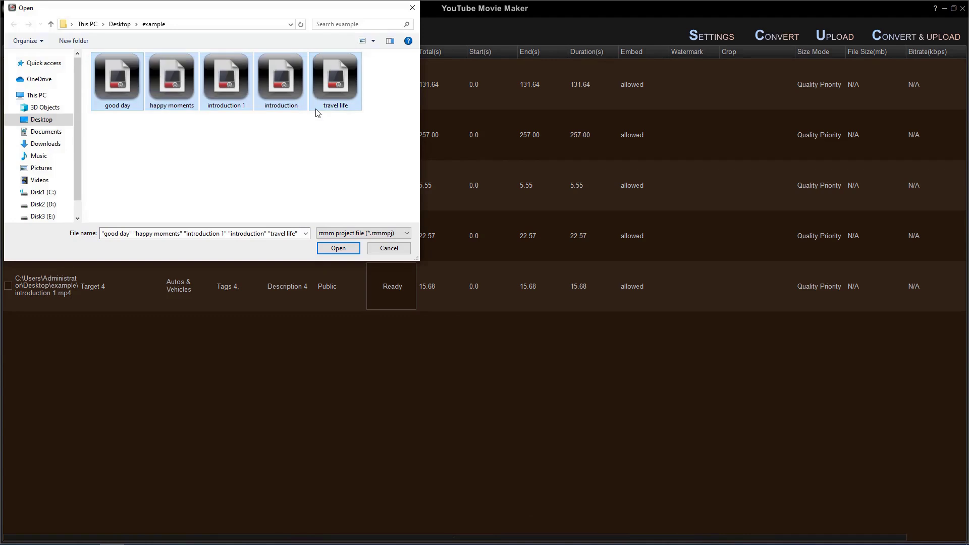
left_click(339, 249)
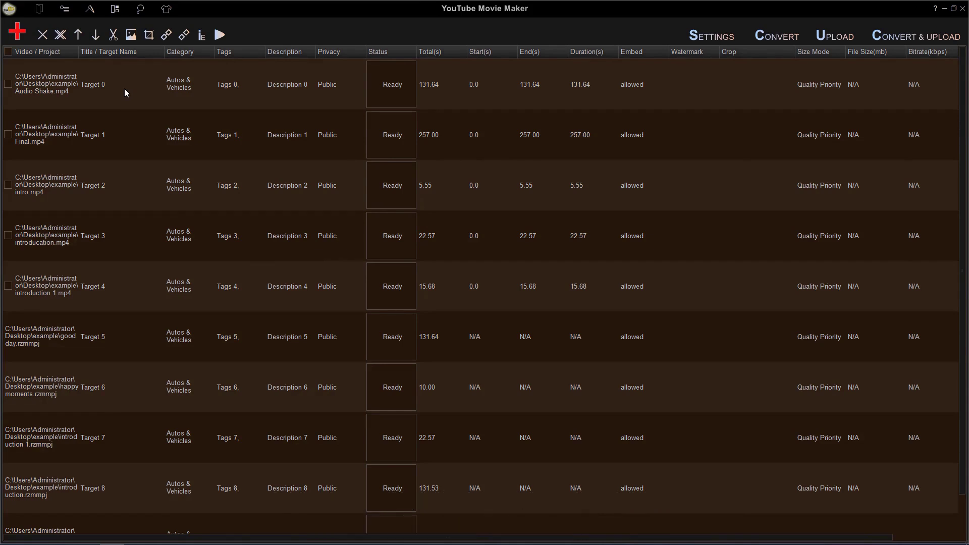
left_click(93, 86)
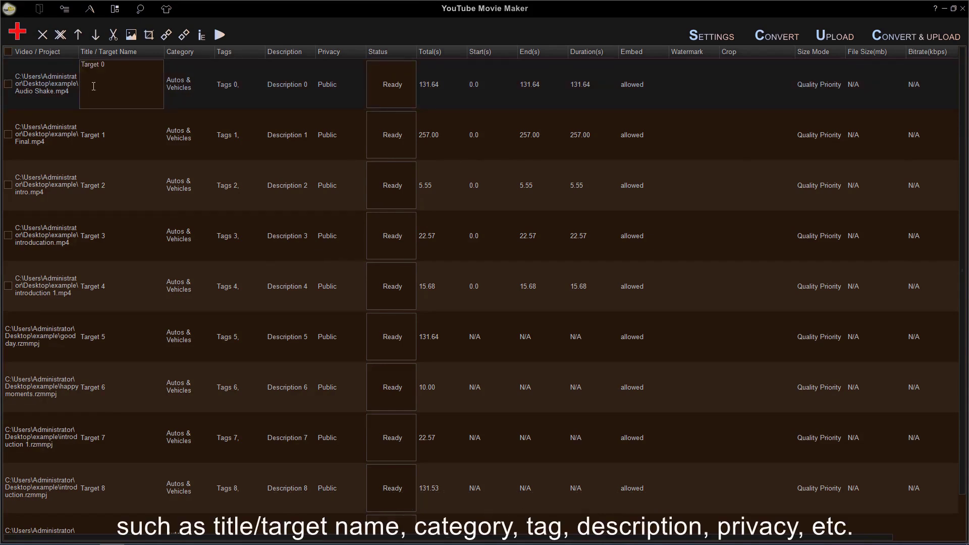
left_click(181, 89)
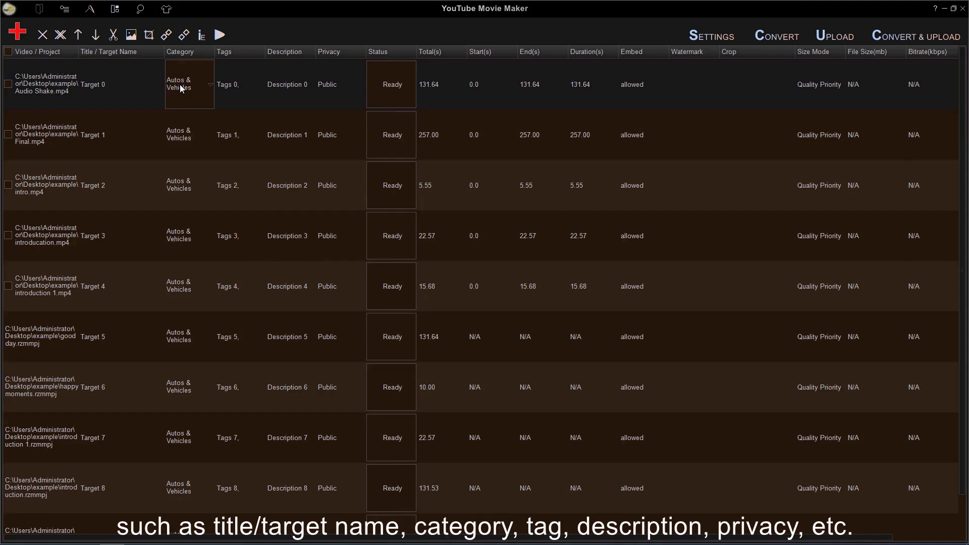
left_click(230, 87)
left_click(280, 82)
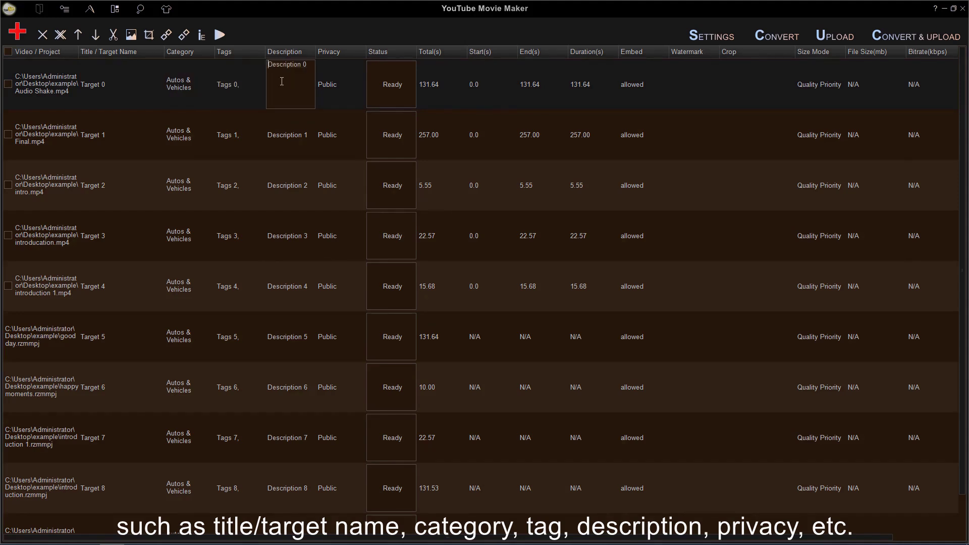
left_click(337, 82)
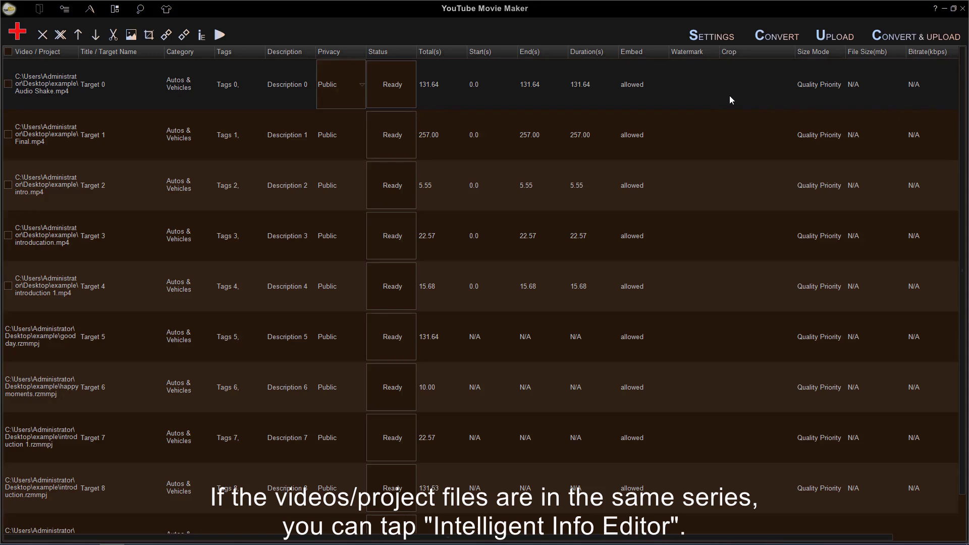
Open the Intelligent Editor full-screen and inspect the first row's title, category, tags, description, privacy and embed cells
left_click(201, 34)
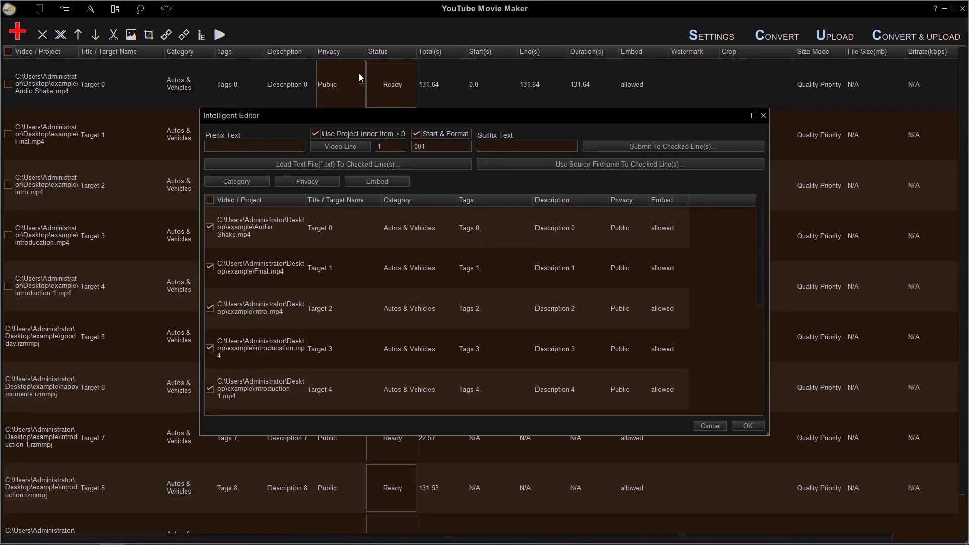
left_click(754, 115)
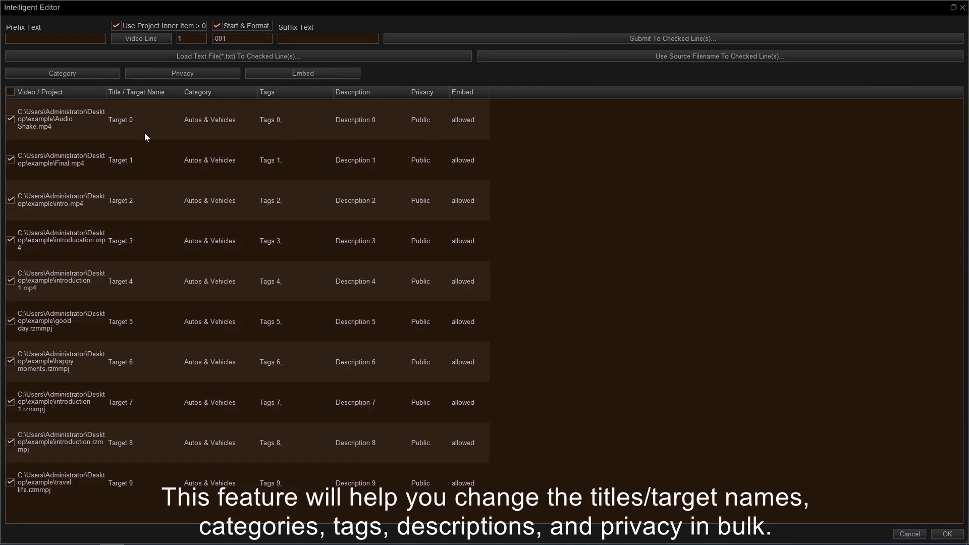
left_click(117, 121)
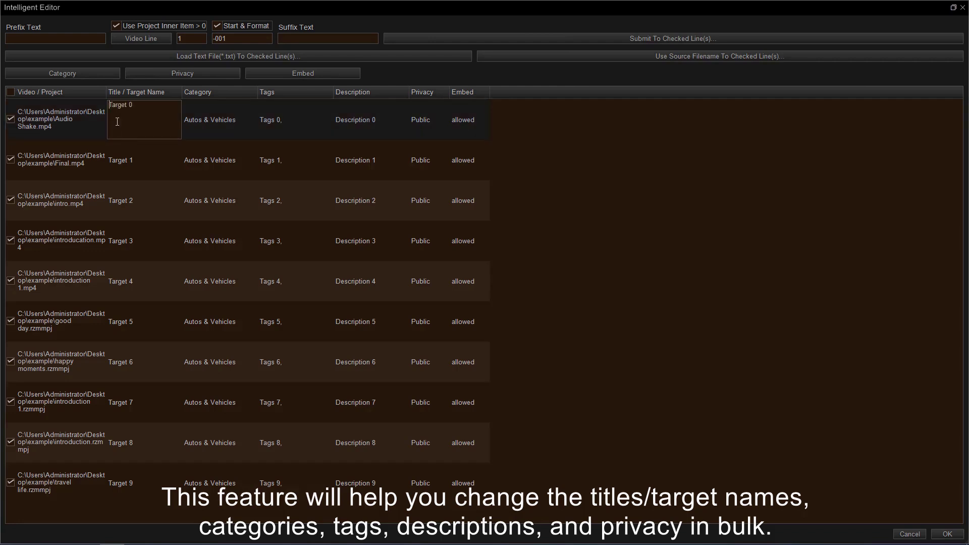
left_click(213, 120)
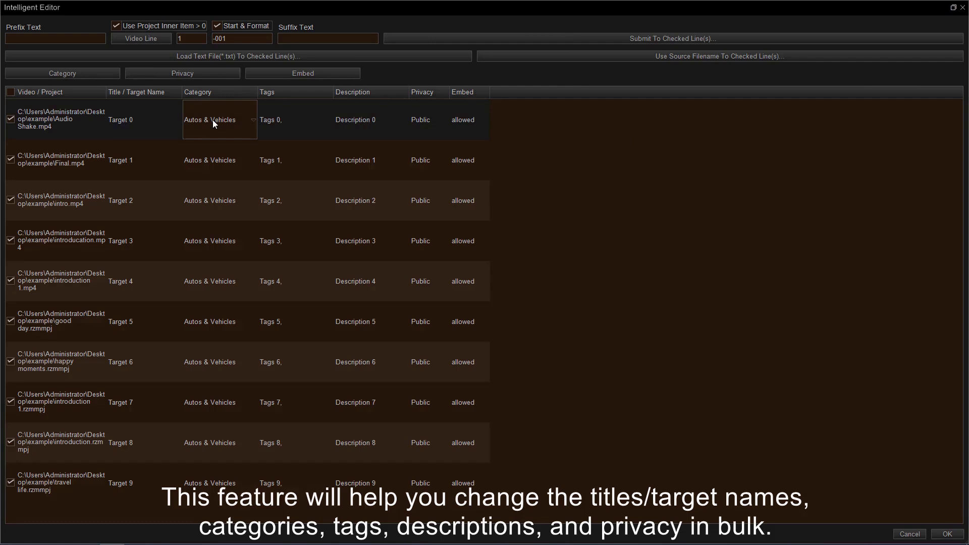
left_click(276, 119)
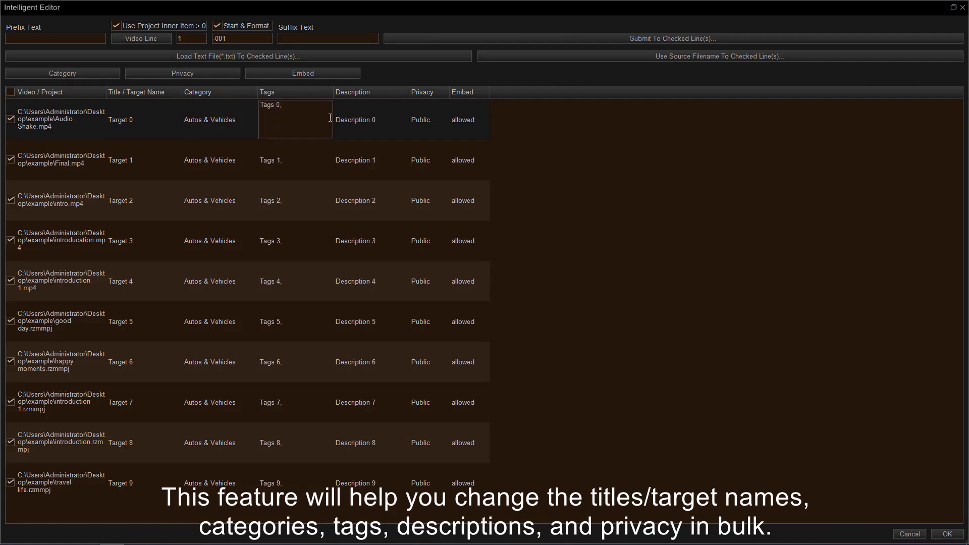
left_click(366, 120)
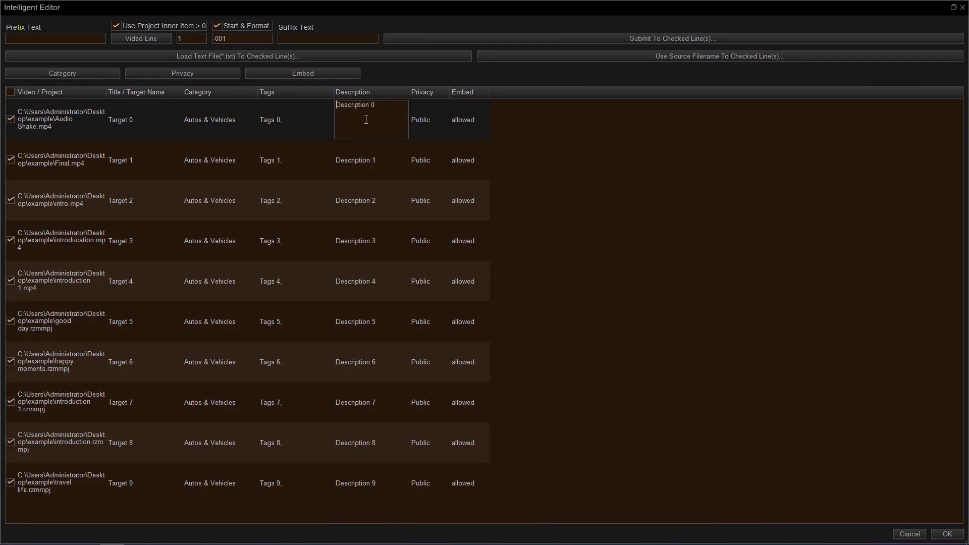
left_click(426, 120)
left_click(462, 119)
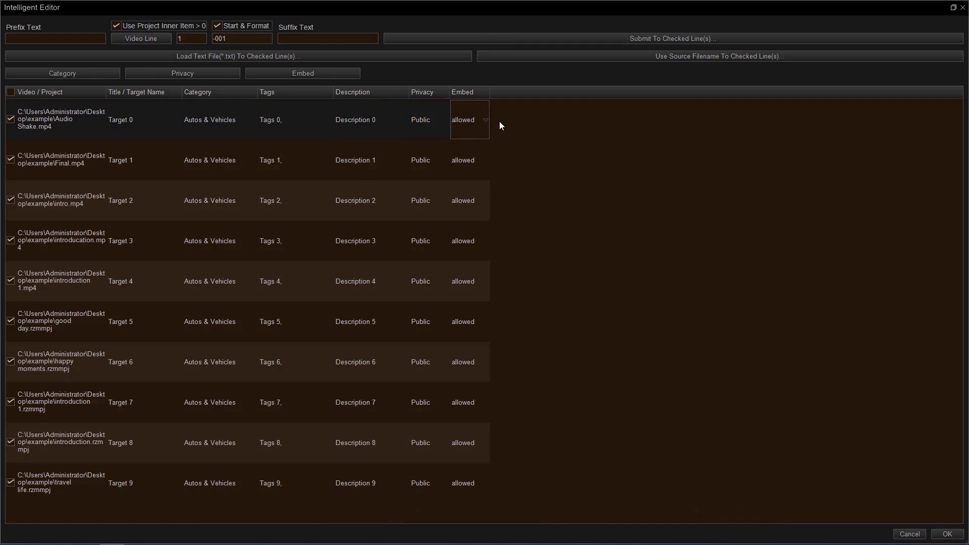
left_click(557, 130)
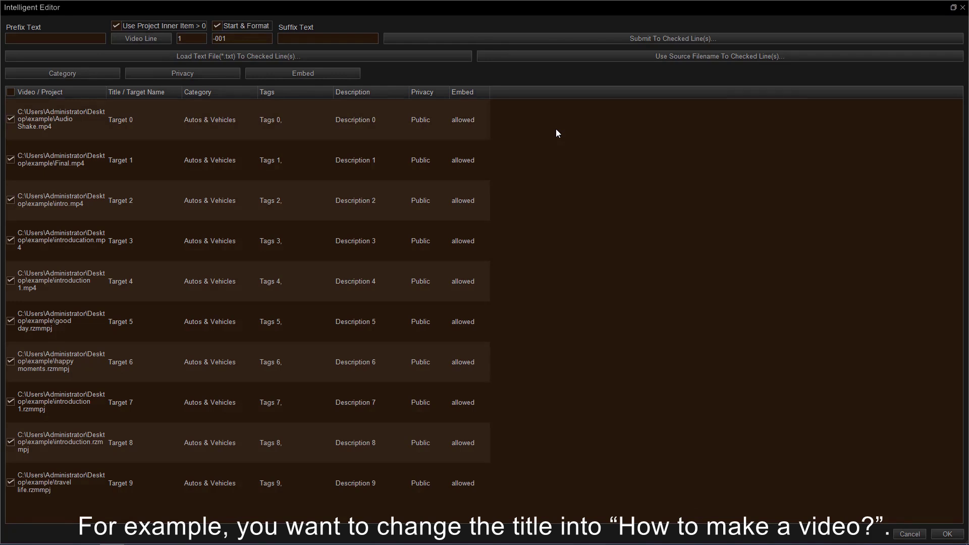
Set Prefix Text to 'How to make a video?', uncheck 'Use Project Inner Item > 0', numbering from 01
left_click(17, 38)
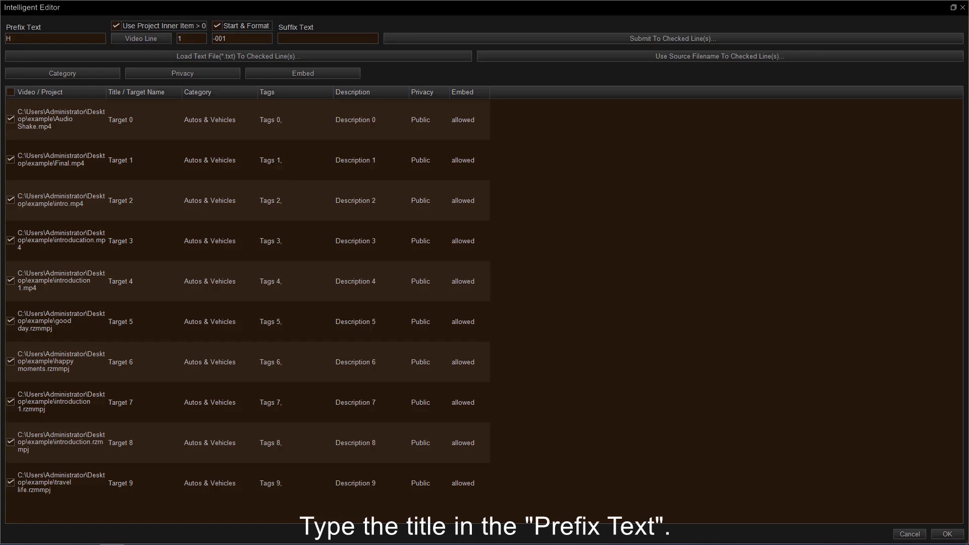
type("How to make a video?")
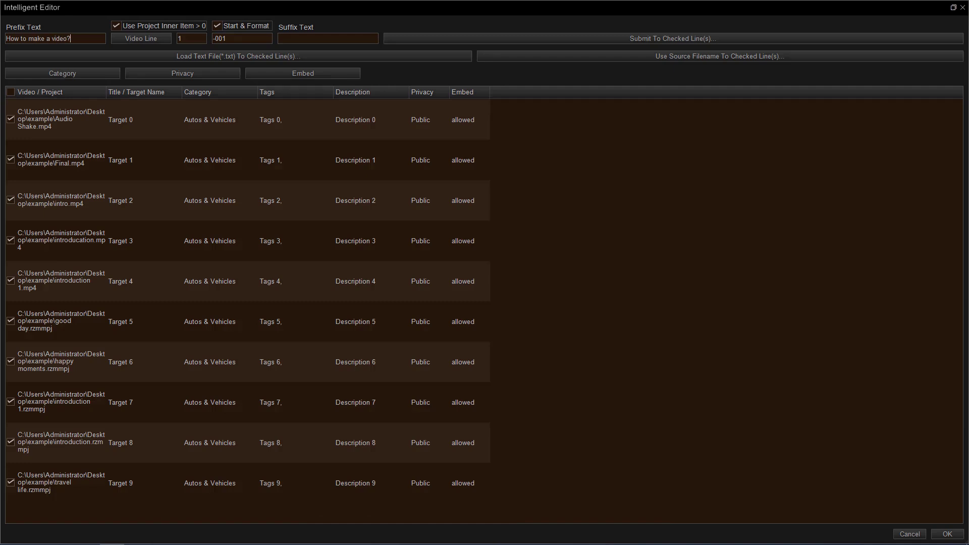
left_click(117, 25)
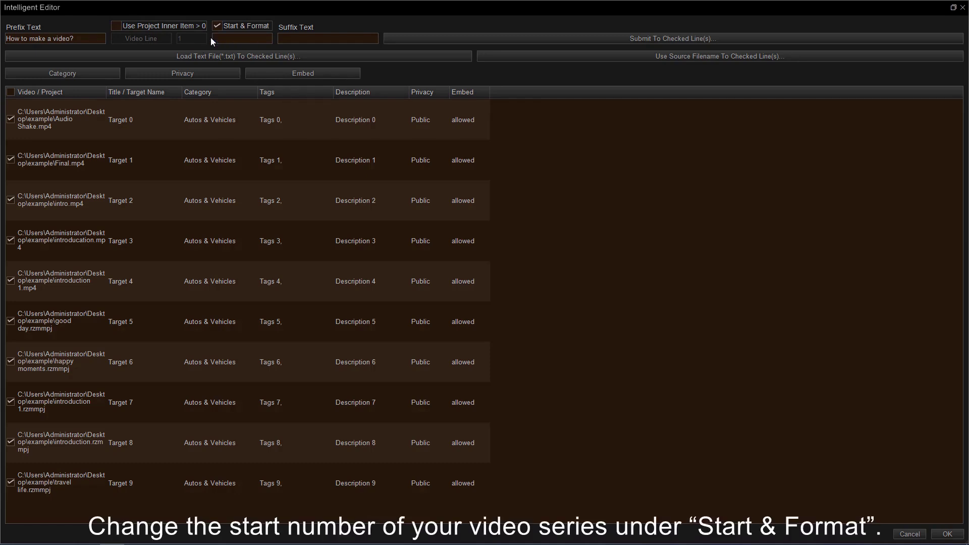
type("01")
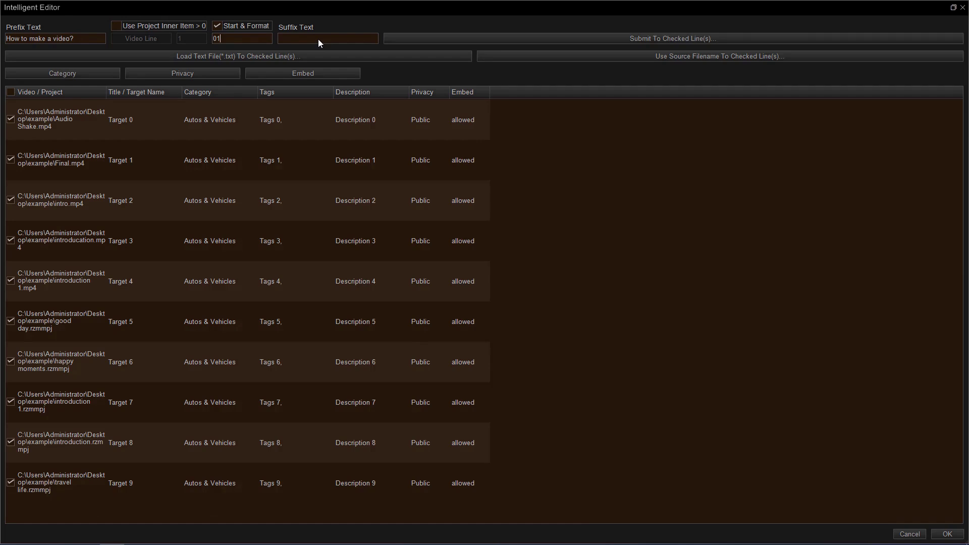
Check only the five .mp4 rows and submit the numbered title to them as Title / Target Name
left_click(13, 92)
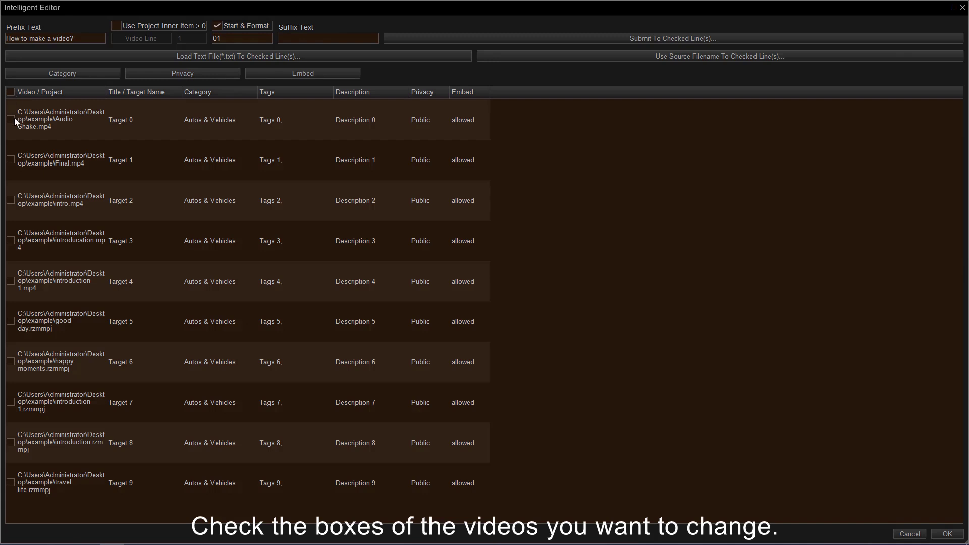
left_click(14, 119)
left_click(11, 160)
left_click(11, 201)
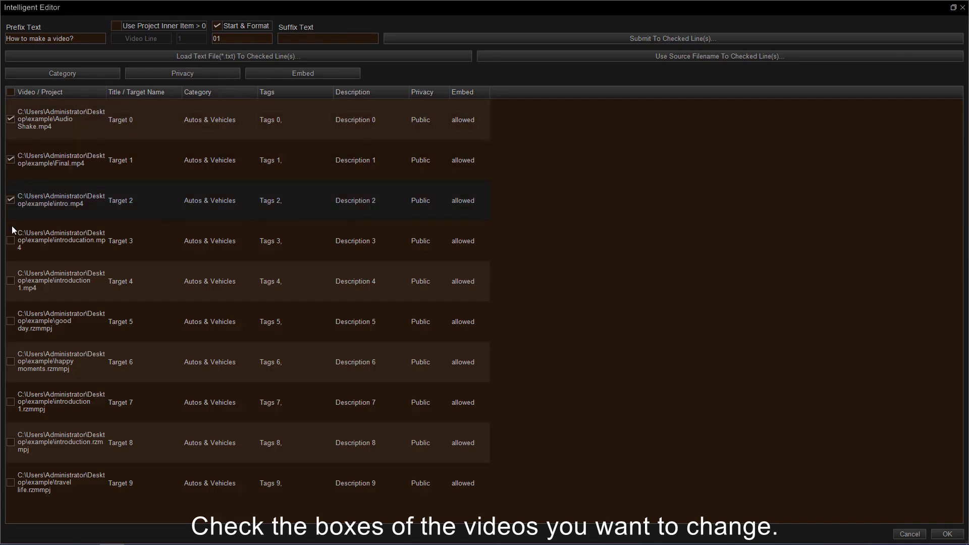
left_click(11, 241)
left_click(11, 280)
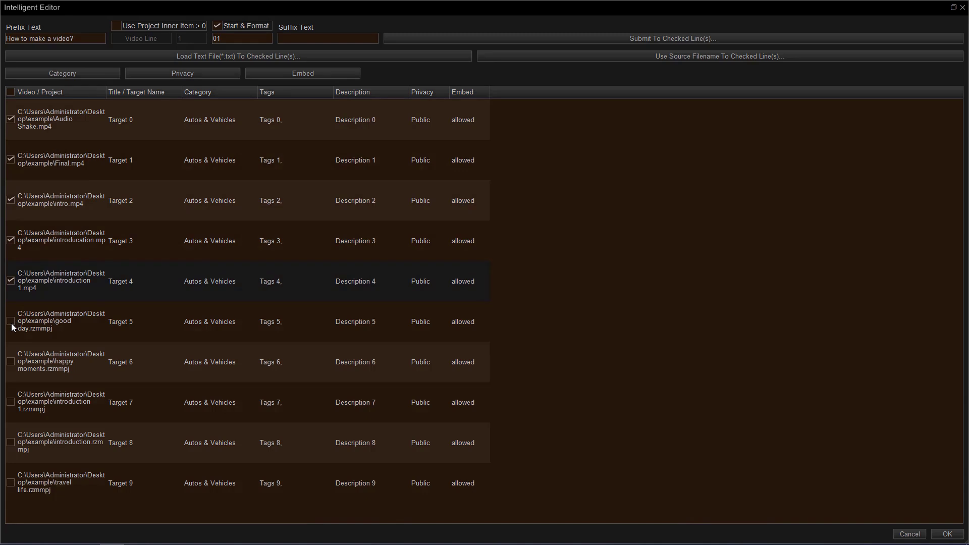
left_click(667, 40)
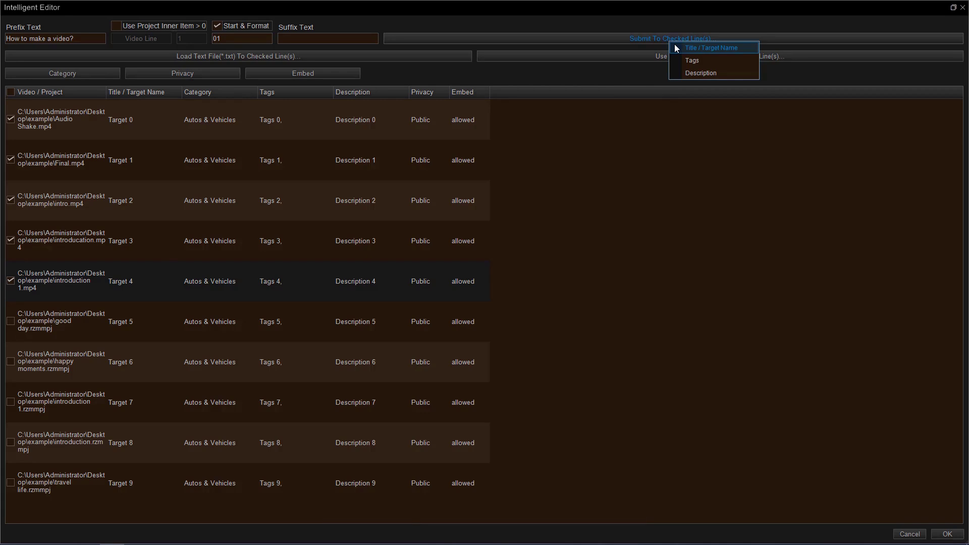
left_click(676, 48)
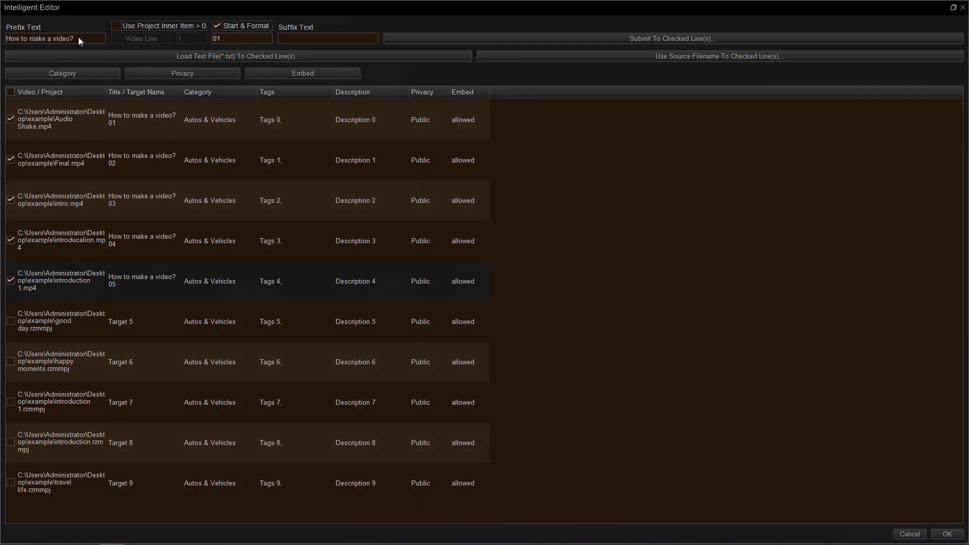
Clear the prefix, enable 'Use Project Inner Item' with Video Line 1, and turn off Start & Format
left_click_drag(79, 37, 52, 36)
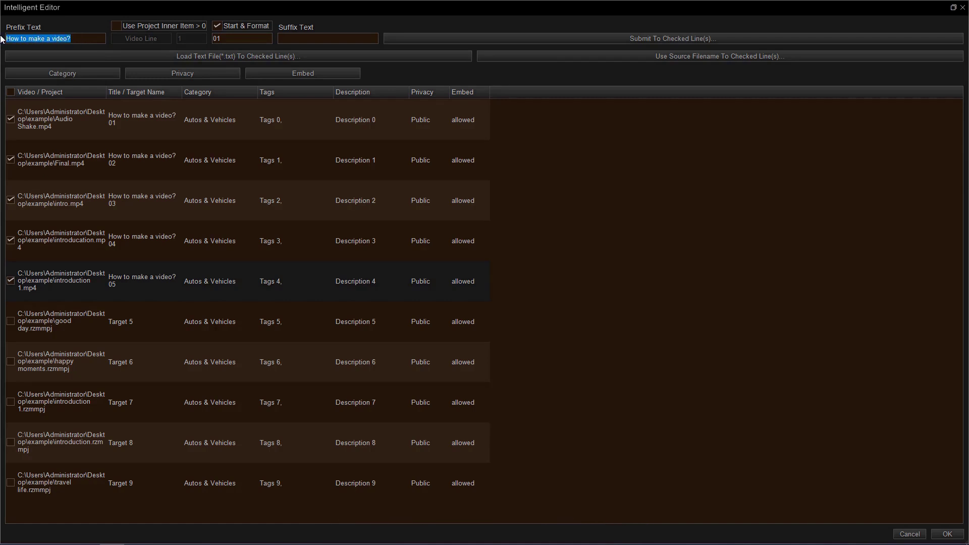
key("BackSpace")
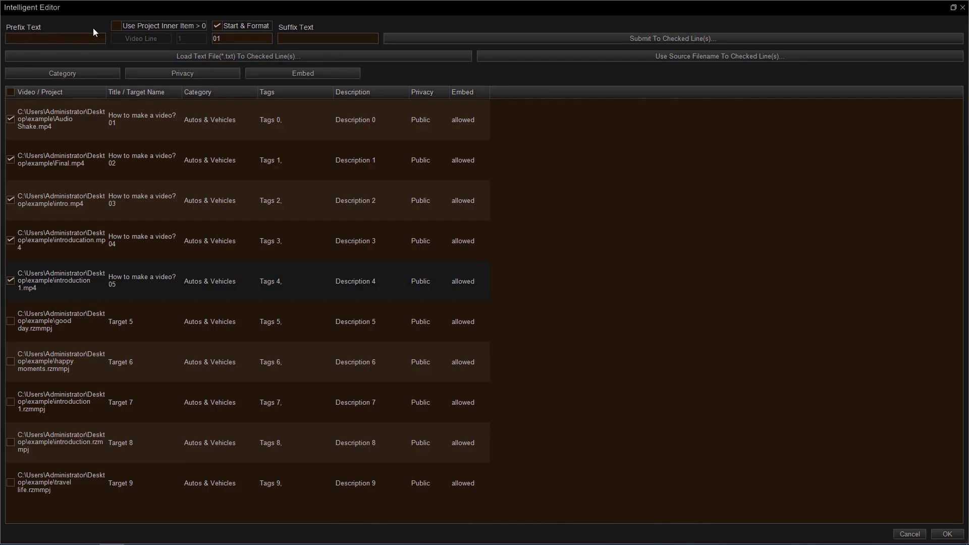
left_click(120, 26)
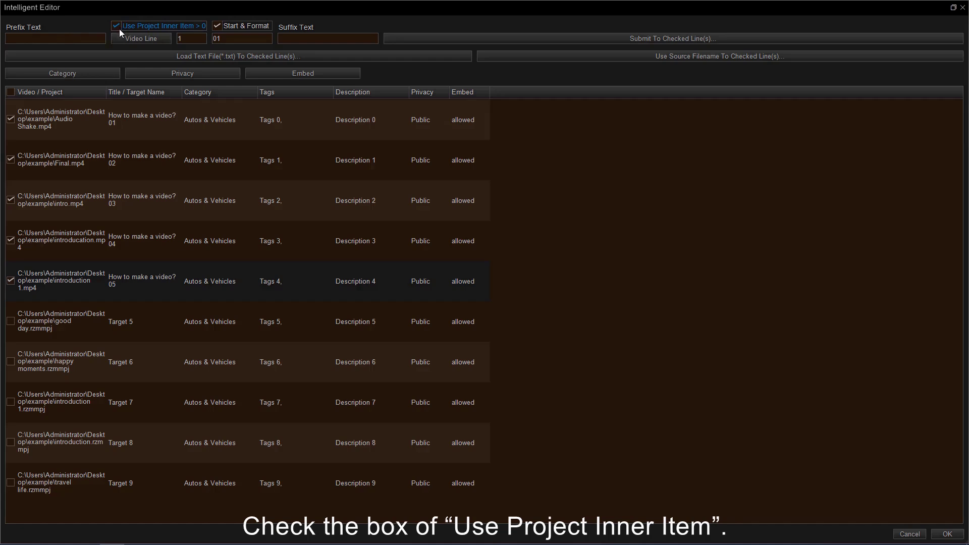
left_click(122, 38)
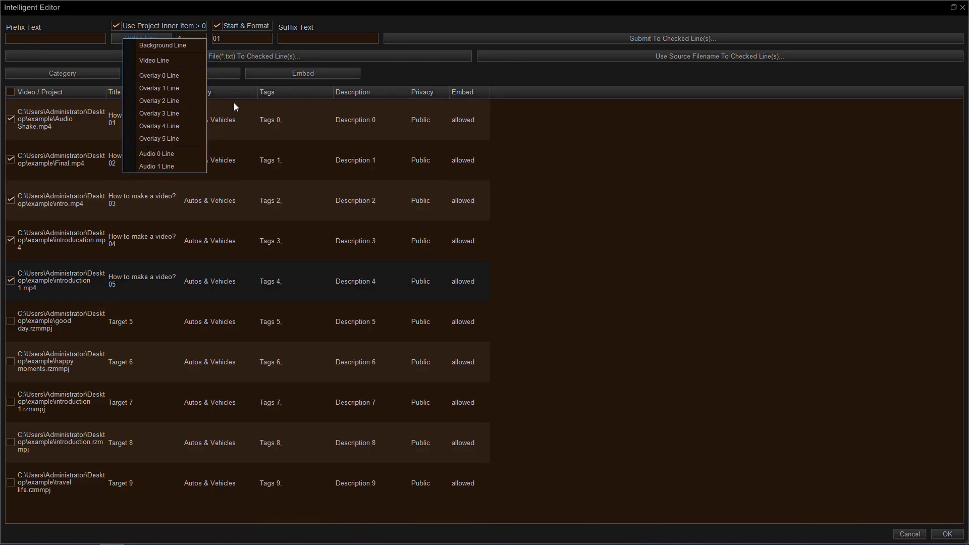
left_click(189, 61)
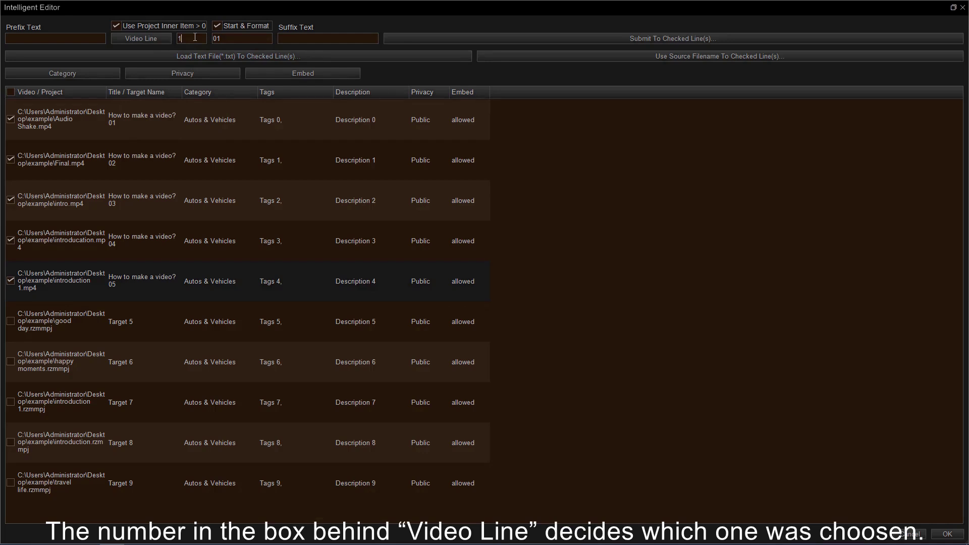
left_click(218, 26)
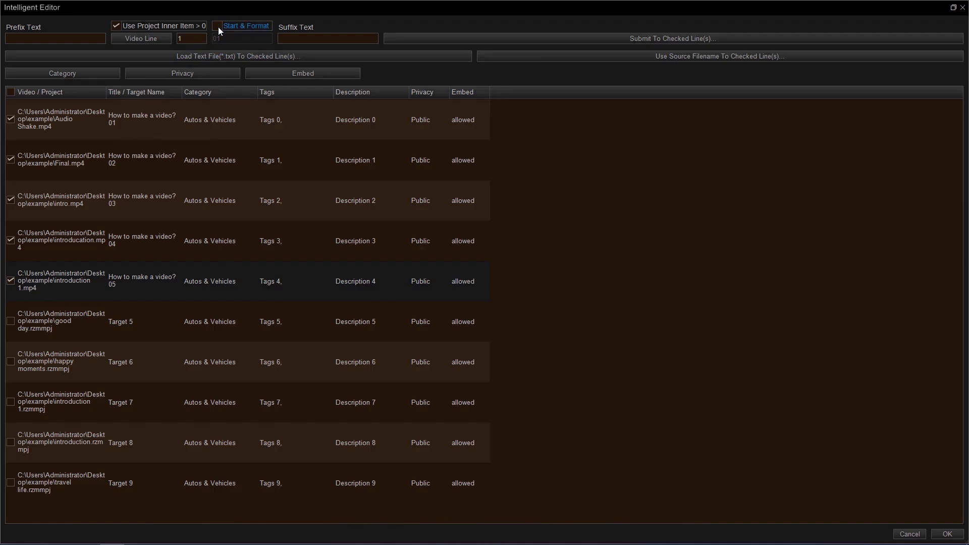
Check only the five .rzmmpj project rows and submit Title / Target Name from their first video
left_click(11, 92)
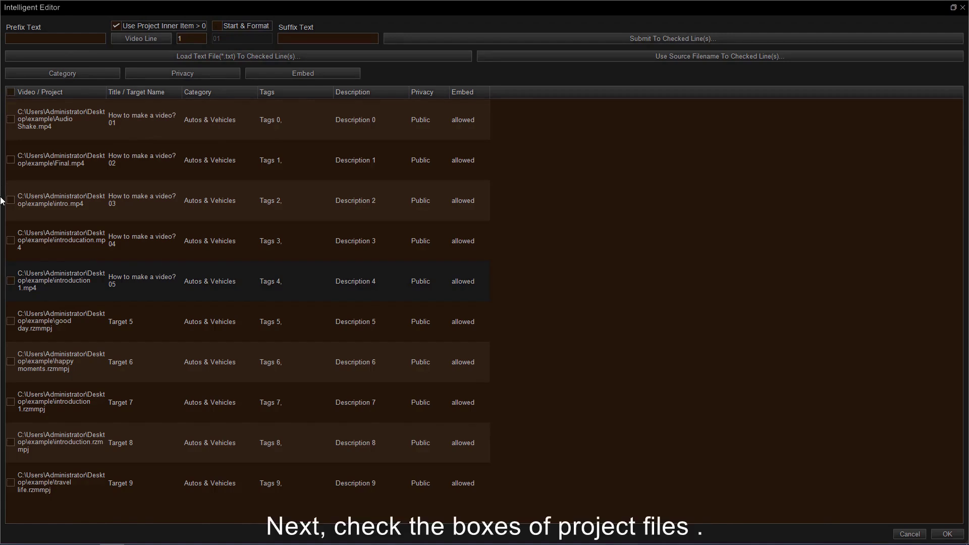
left_click(14, 323)
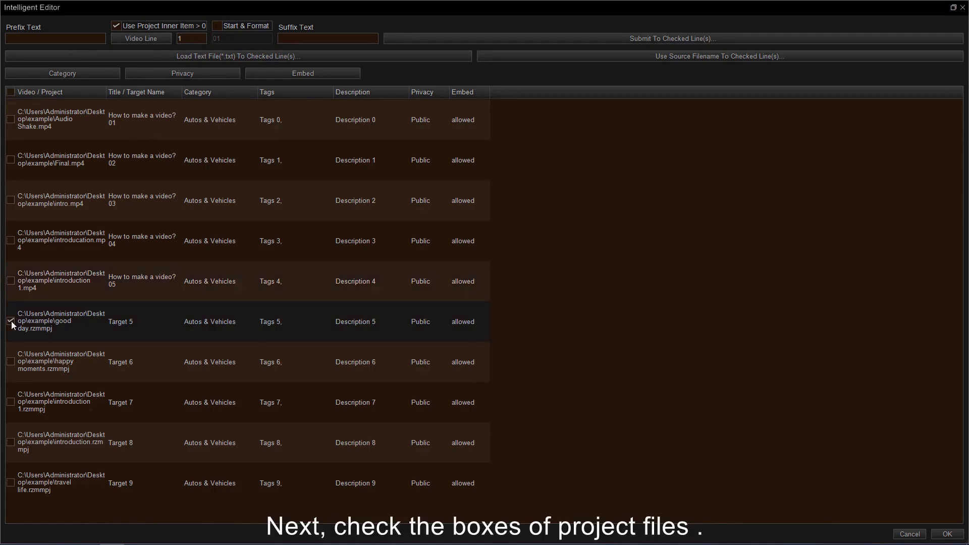
left_click(14, 361)
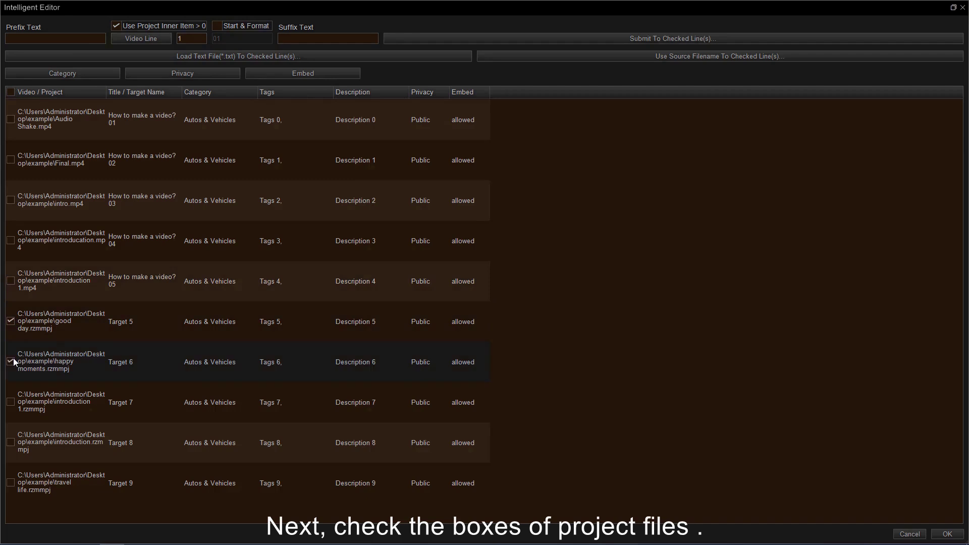
left_click(13, 404)
left_click(13, 448)
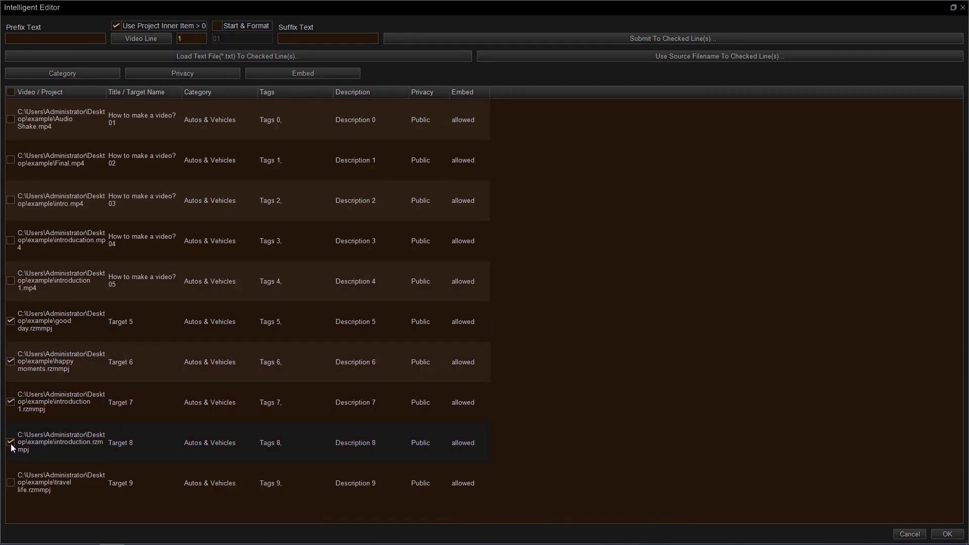
left_click(14, 486)
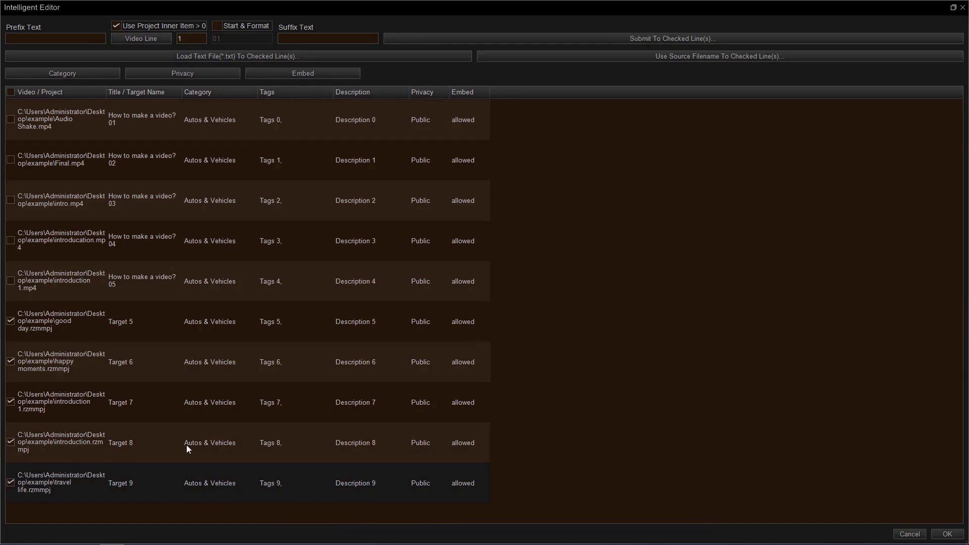
left_click(605, 44)
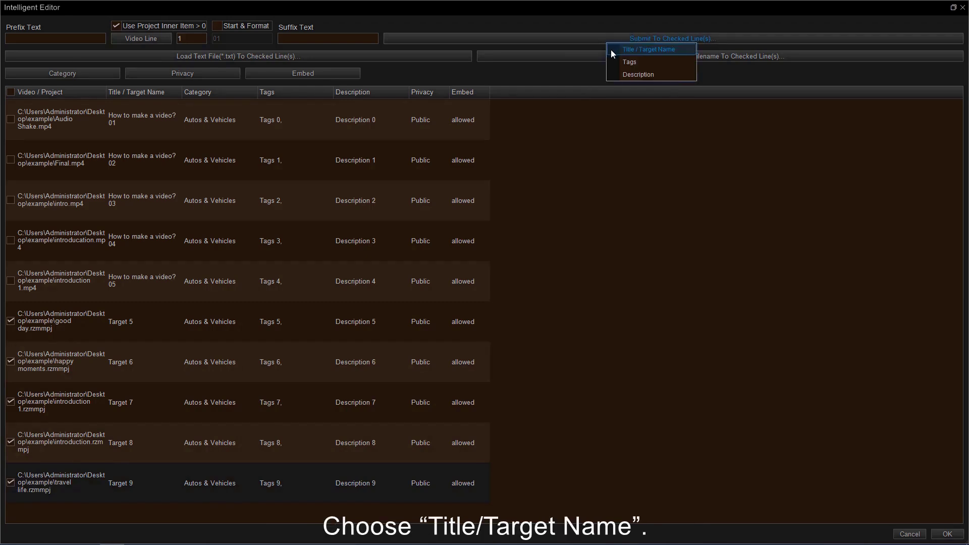
left_click(610, 50)
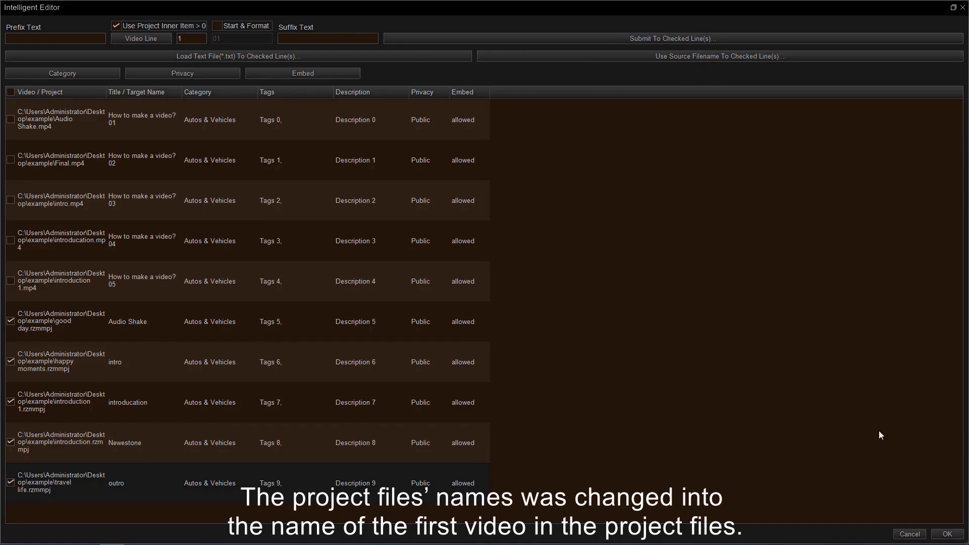
Confirm the Intelligent Editor with OK to apply the new titles to the upload list
left_click(947, 534)
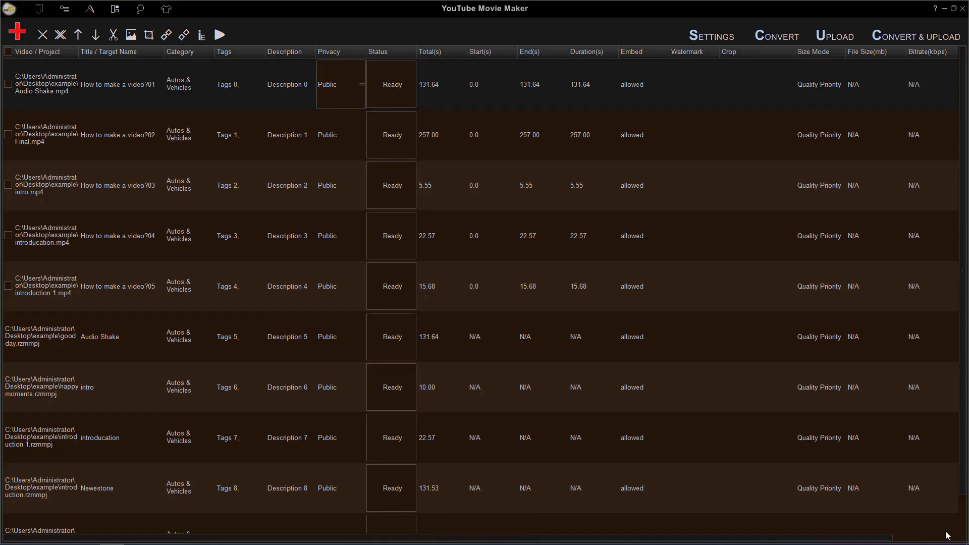